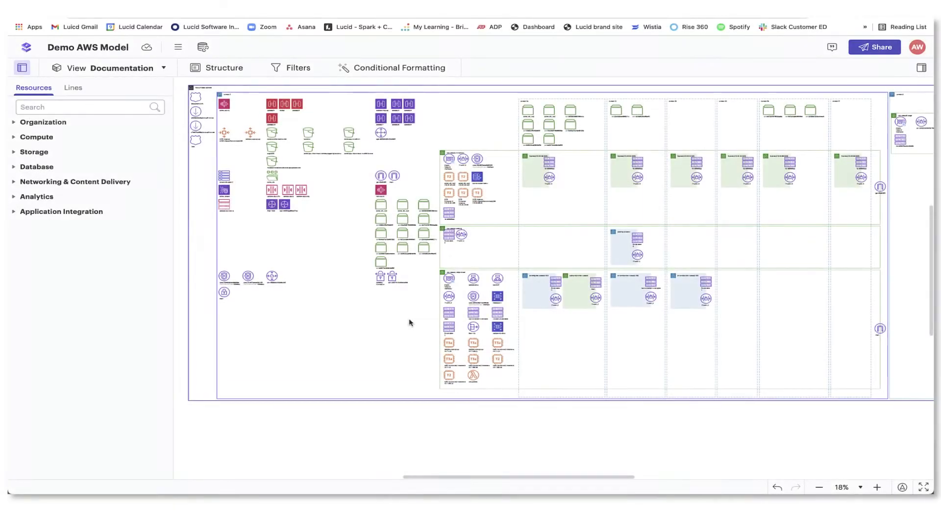
Browse saved views and GCP and Azure line types, then show us-east-1's details (regionId, 20 resources).
{"action": "left_click", "coordinate": [144, 69]}
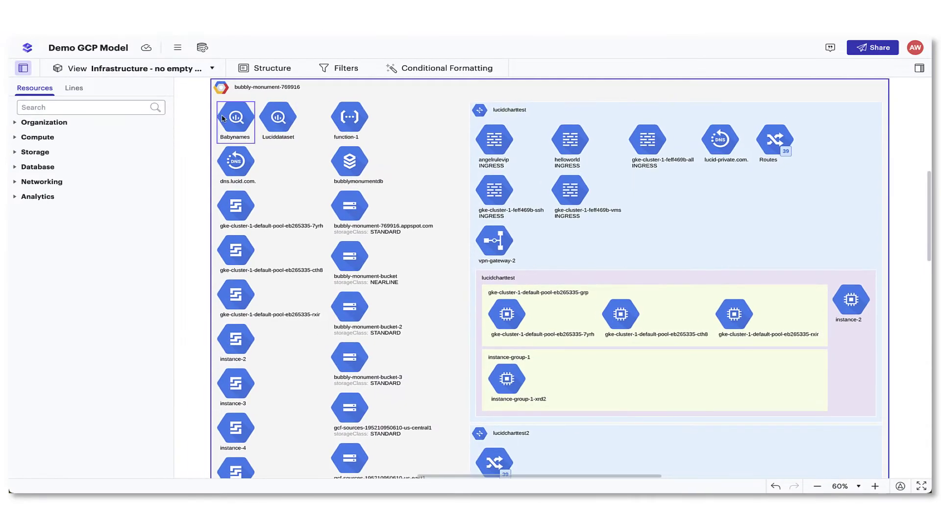
{"action": "left_click", "coordinate": [79, 89]}
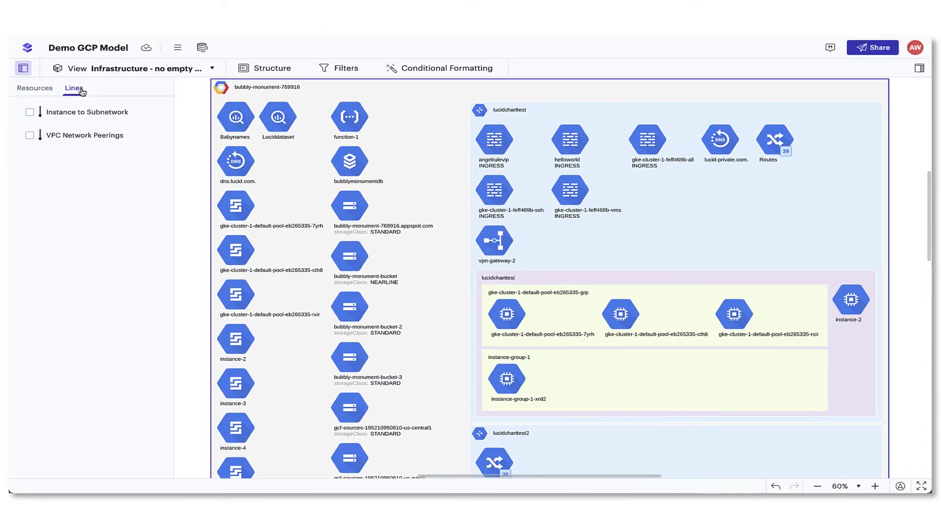
{"action": "left_click", "coordinate": [35, 88]}
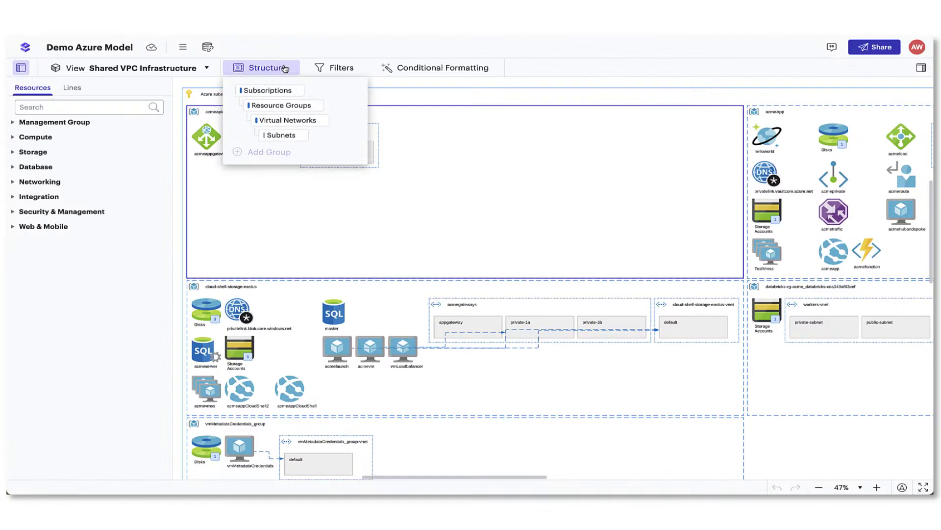
{"action": "left_click", "coordinate": [78, 89]}
{"action": "scroll", "coordinate": [384, 191], "scroll_direction": "down", "scroll_amount": 1}
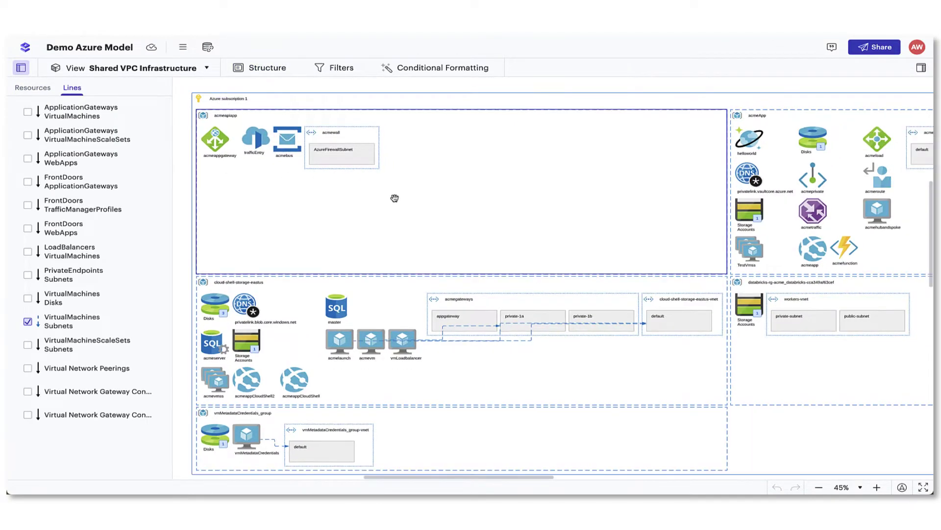
{"action": "left_click_drag", "start_coordinate": [497, 392], "coordinate": [470, 294]}
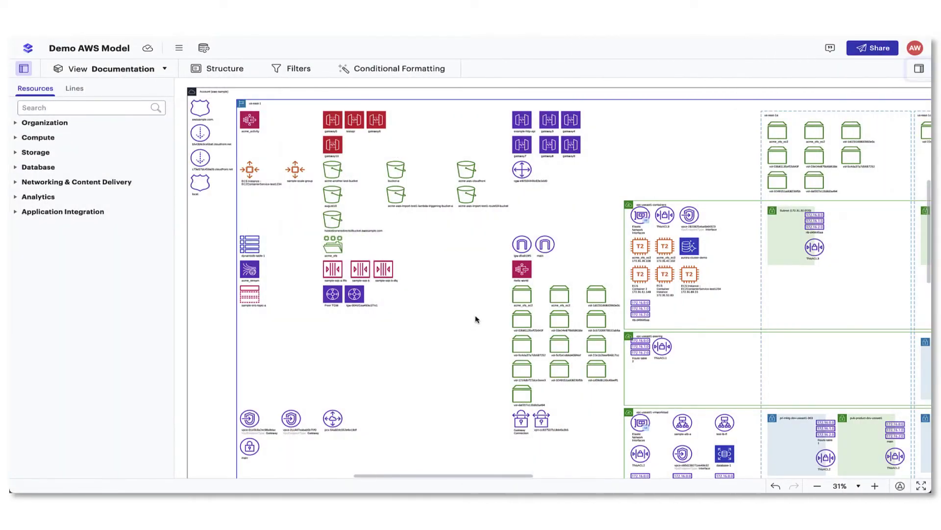
{"action": "left_click", "coordinate": [920, 70]}
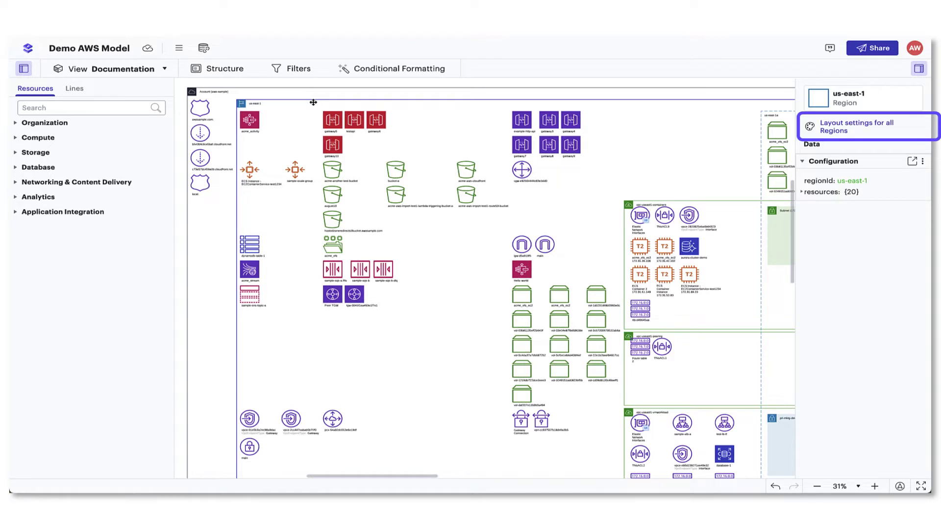
{"action": "left_click", "coordinate": [330, 120]}
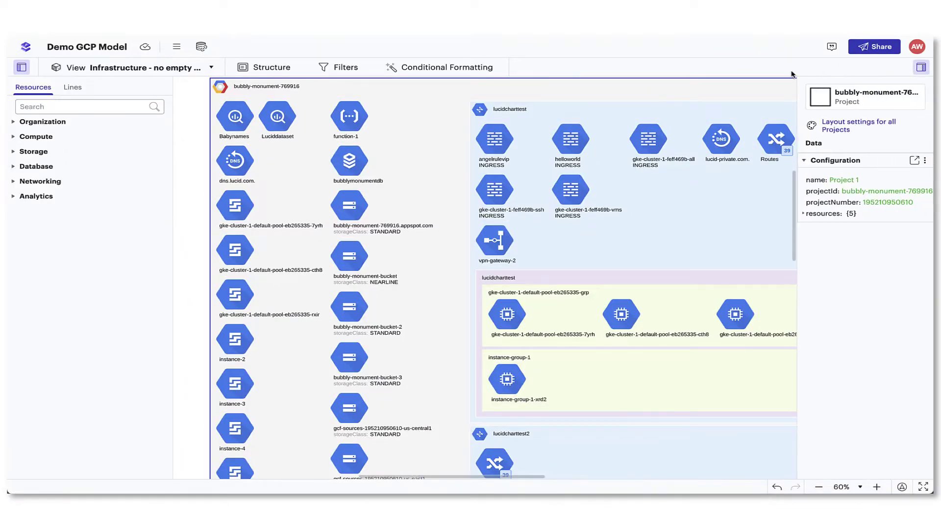
{"action": "left_click", "coordinate": [655, 106]}
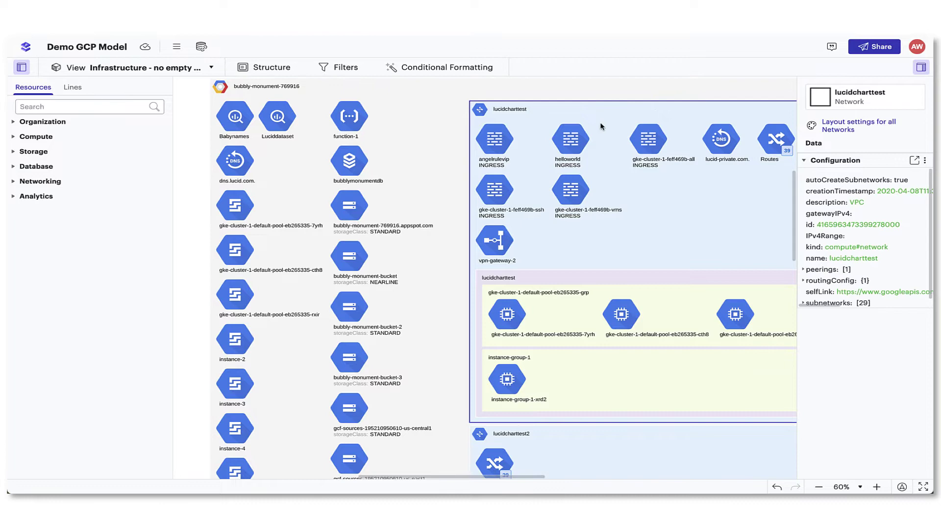
{"action": "left_click", "coordinate": [579, 137]}
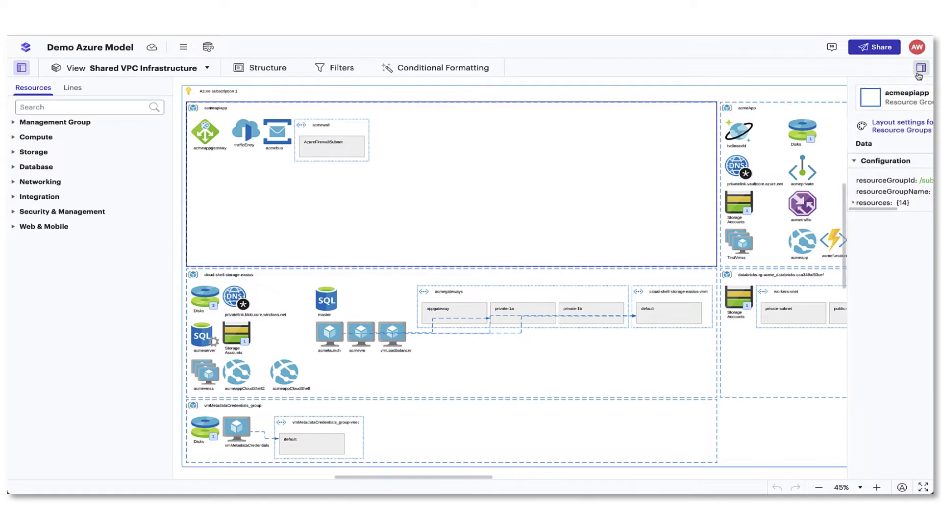
{"action": "left_click", "coordinate": [381, 101]}
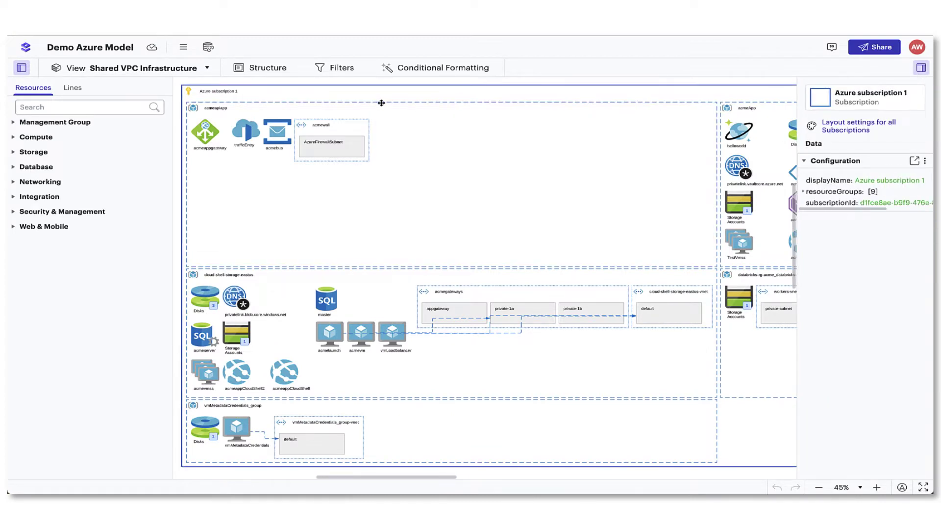
{"action": "left_click", "coordinate": [398, 275]}
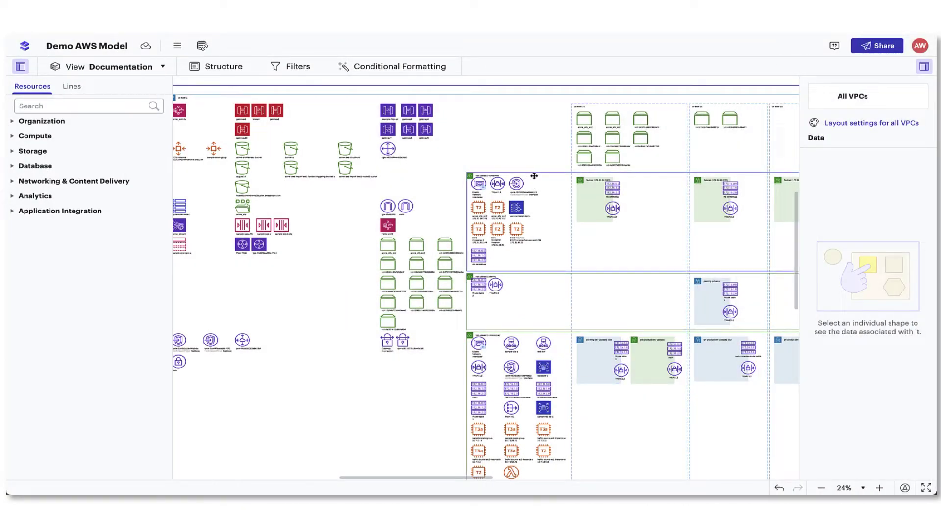
For all VPCs, keep compact entity alignment, turn off grouping contained items by type, and show Sort By choices.
{"action": "left_click", "coordinate": [535, 176]}
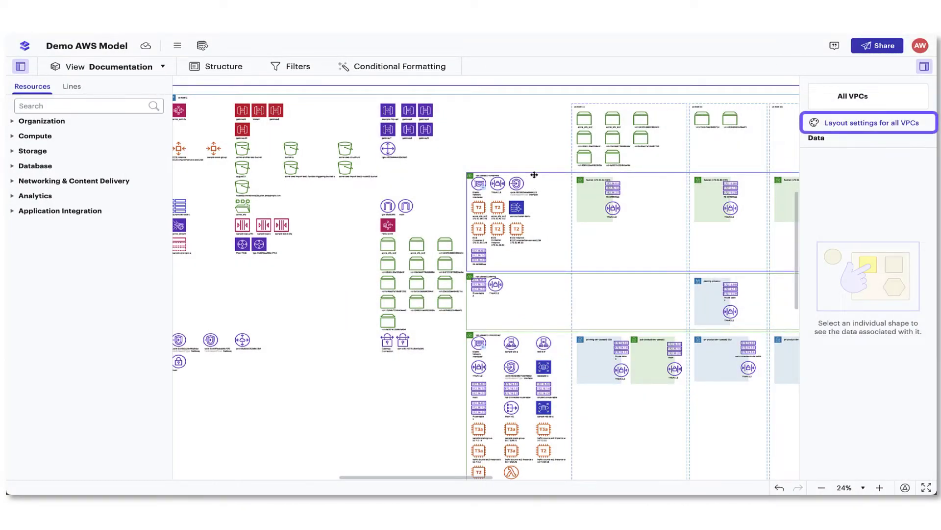
{"action": "left_click", "coordinate": [851, 124]}
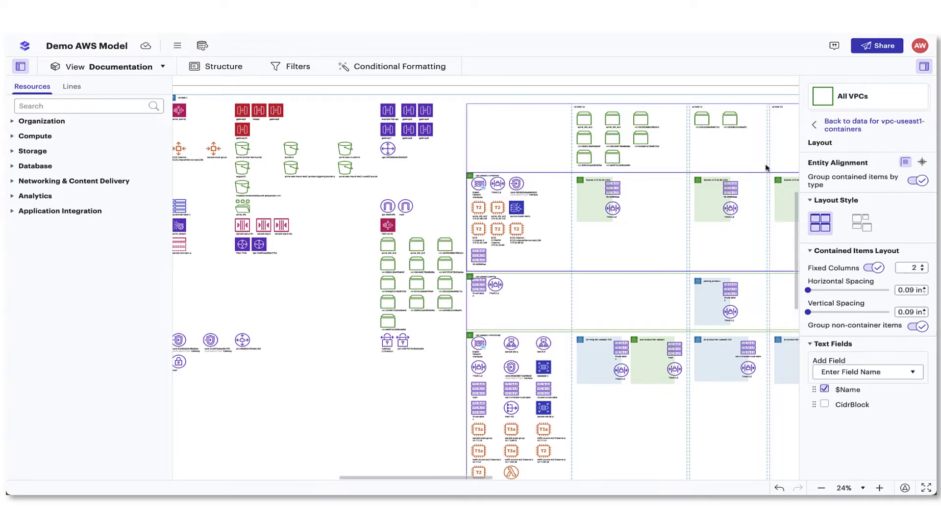
{"action": "left_click", "coordinate": [920, 165]}
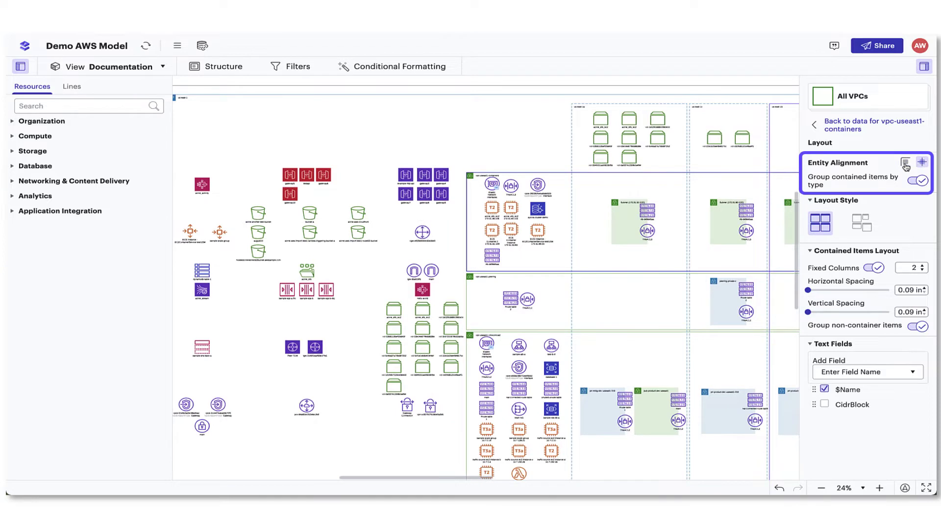
{"action": "left_click", "coordinate": [906, 164]}
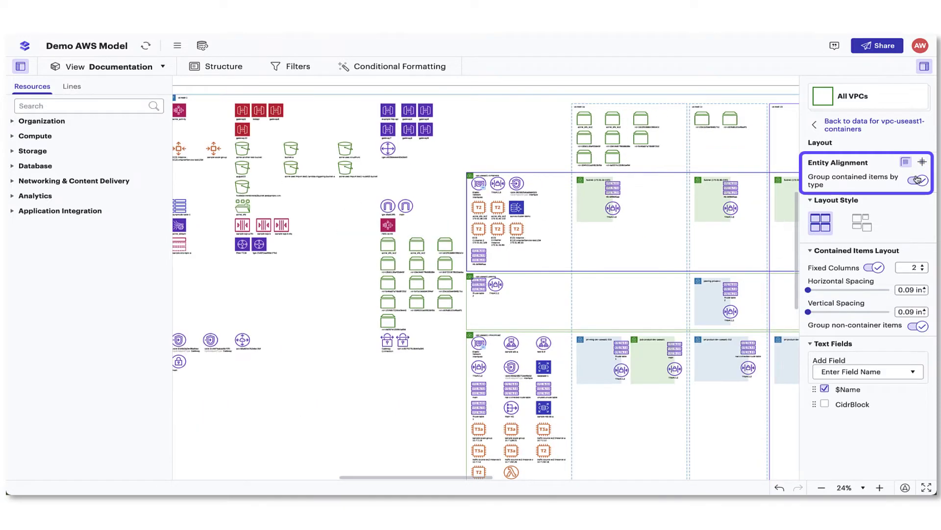
{"action": "left_click", "coordinate": [919, 181]}
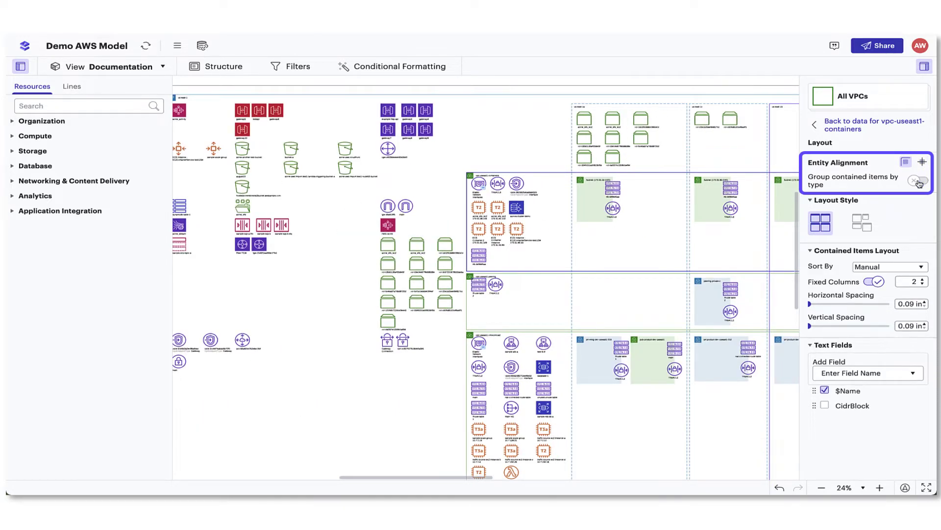
{"action": "left_click", "coordinate": [911, 267]}
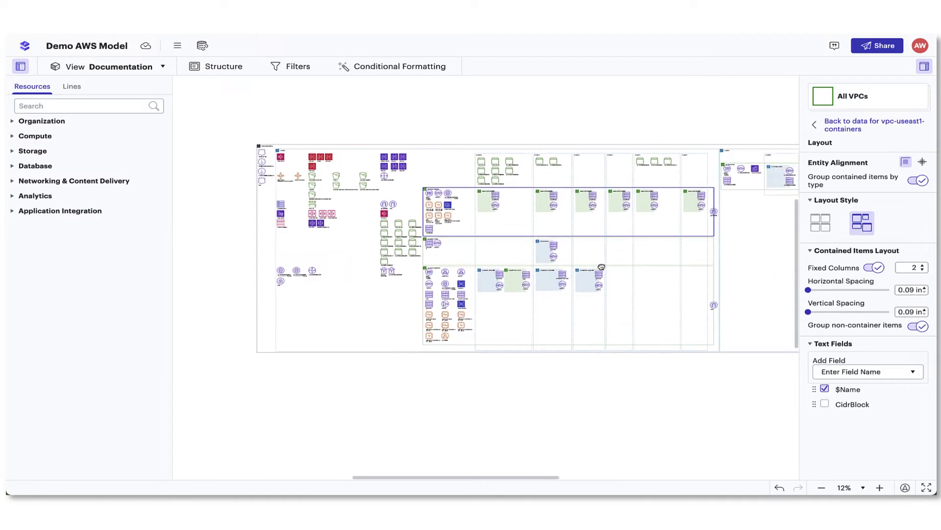
Compare the grid and masonry layout styles for all regions, settling on grid.
{"action": "left_click", "coordinate": [820, 225]}
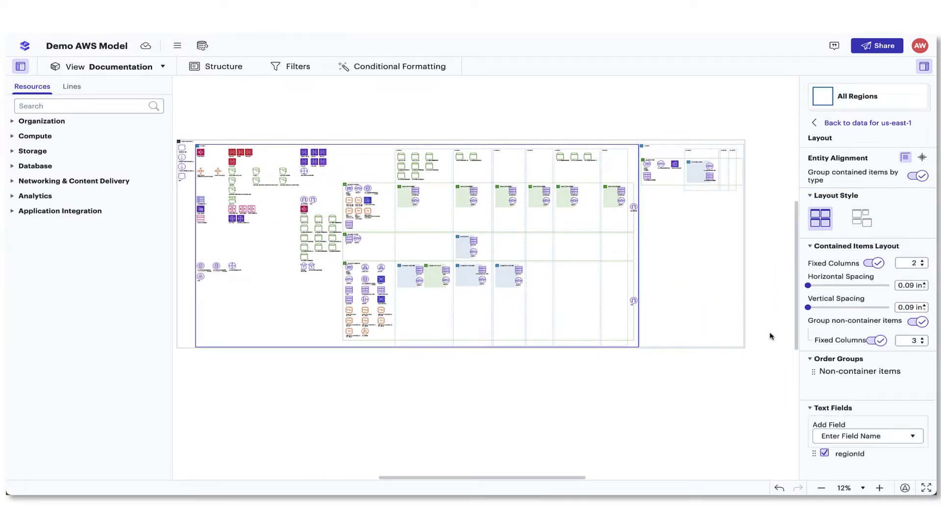
{"action": "left_click", "coordinate": [864, 224]}
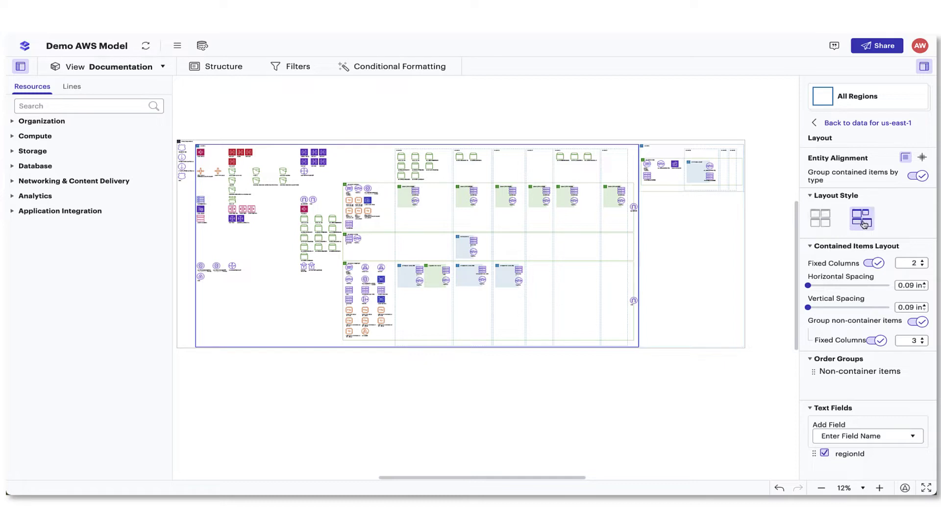
{"action": "left_click", "coordinate": [823, 221]}
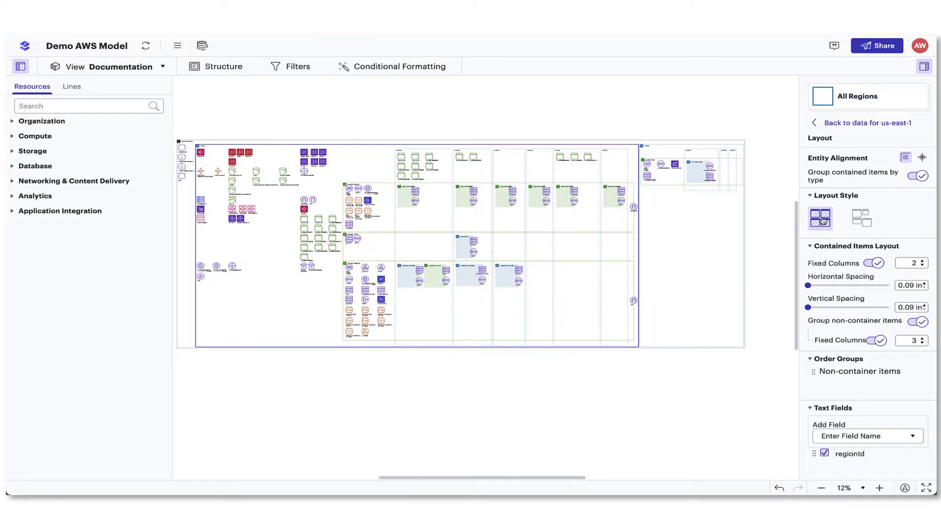
{"action": "left_click", "coordinate": [862, 223]}
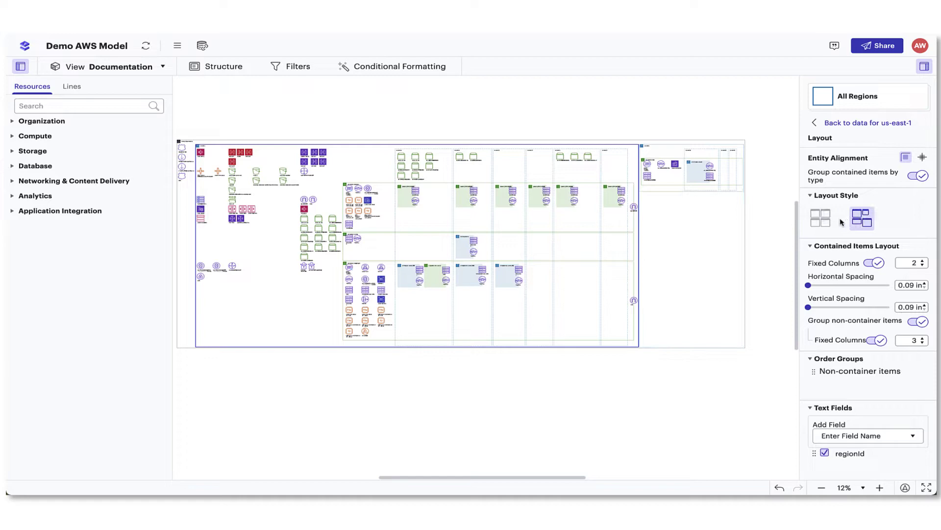
{"action": "left_click", "coordinate": [822, 223]}
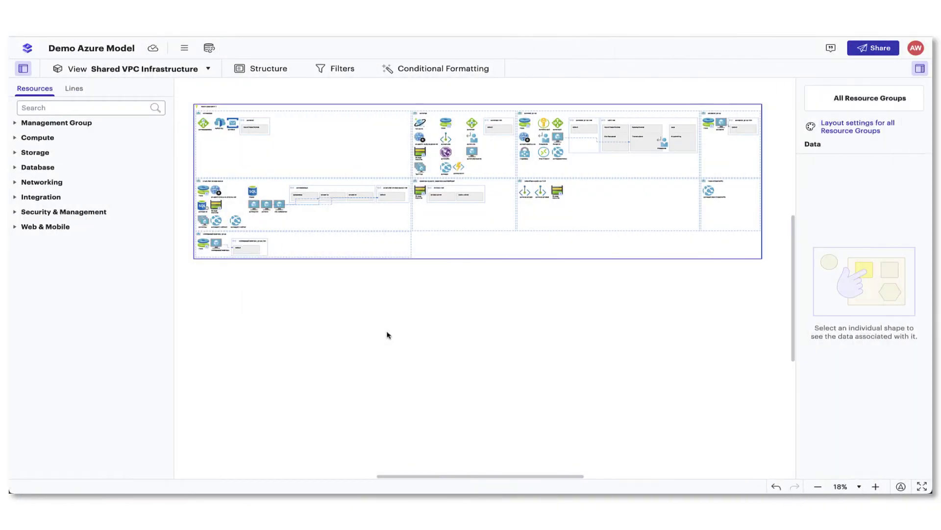
For all Azure resource groups, set contained-item horizontal spacing to 0.21 in and non-container items to 1 fixed column.
{"action": "left_click", "coordinate": [309, 111]}
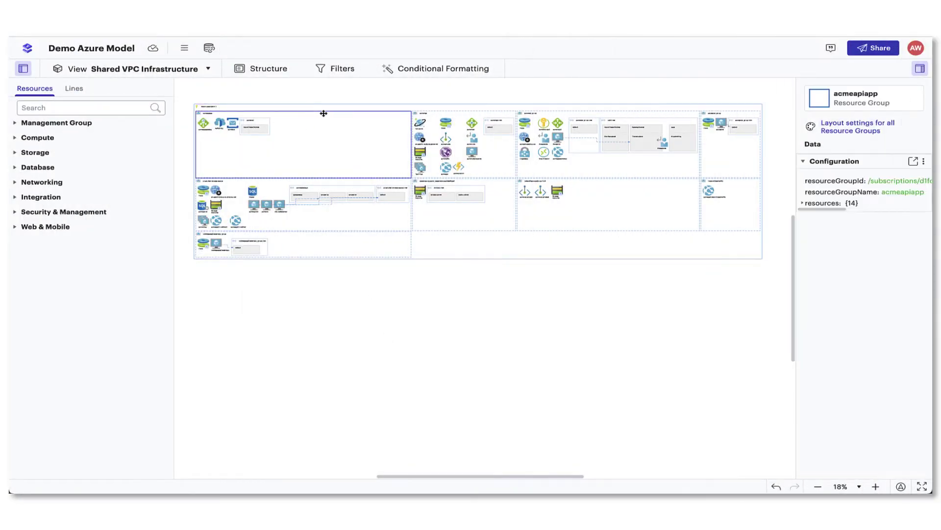
{"action": "left_click", "coordinate": [827, 127]}
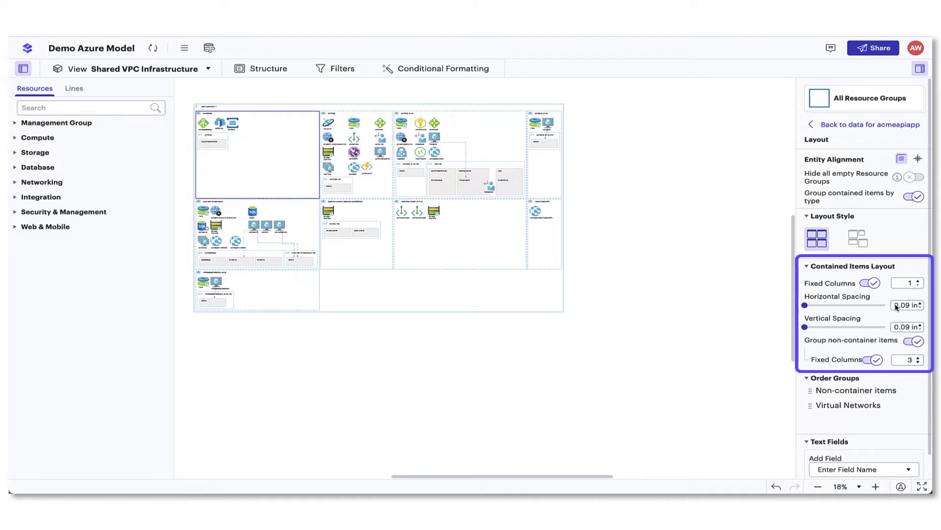
{"action": "left_click_drag", "start_coordinate": [806, 308], "coordinate": [836, 330]}
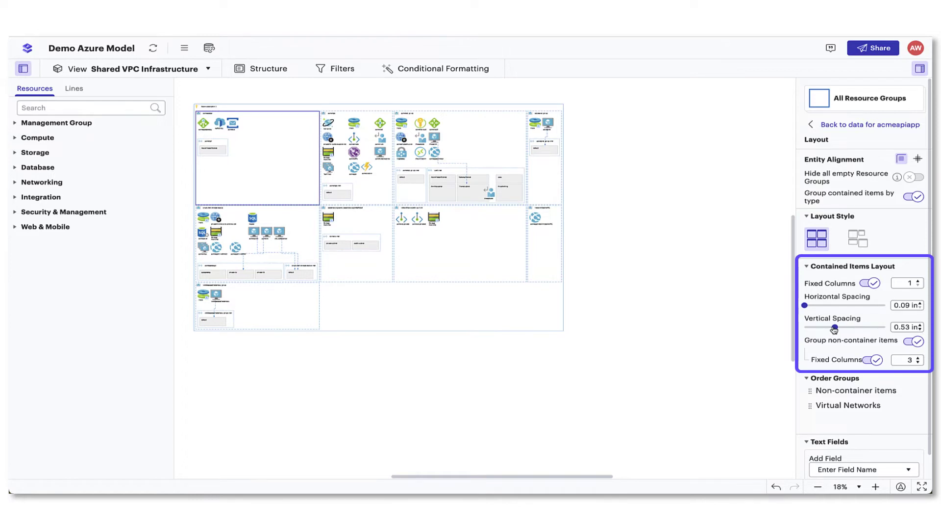
{"action": "left_click", "coordinate": [919, 362]}
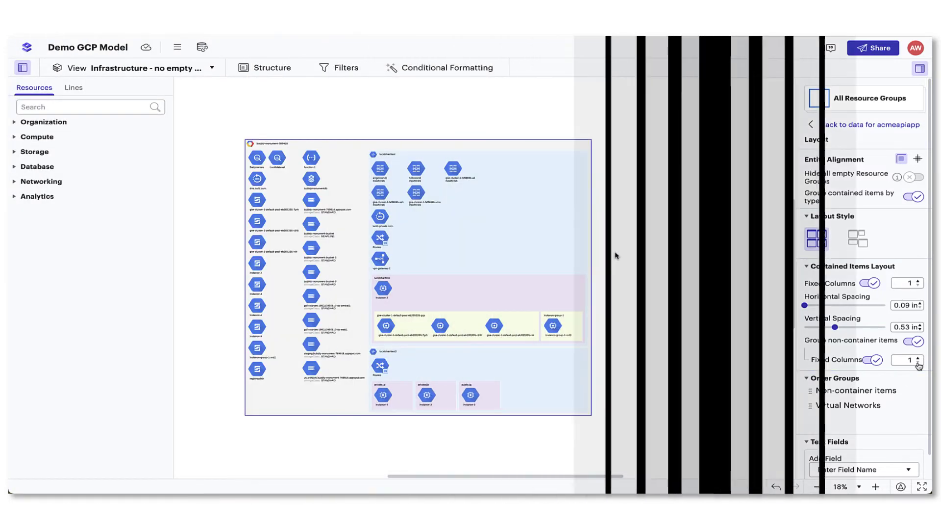
Show the layout settings for all firewall rules via angelrulevip, then those for all managed zones.
{"action": "scroll", "coordinate": [378, 257], "scroll_direction": "up", "scroll_amount": 5}
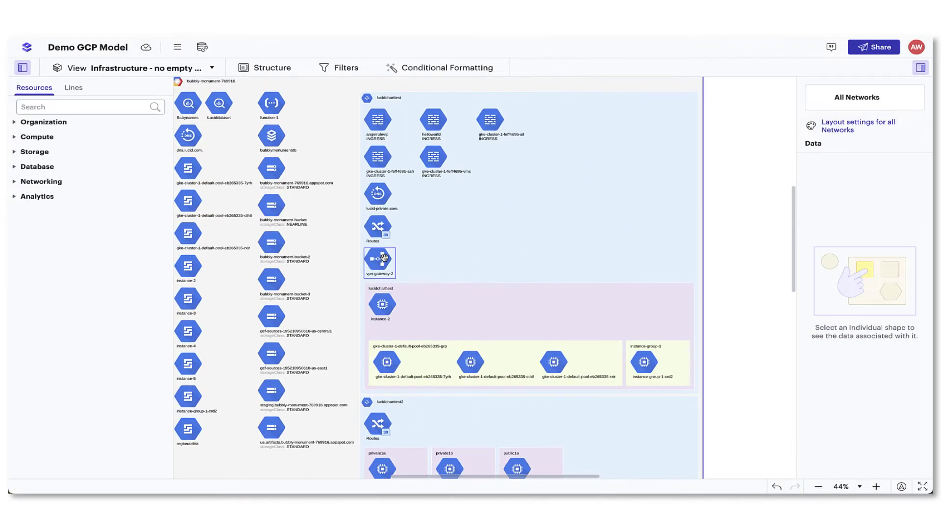
{"action": "left_click", "coordinate": [380, 125]}
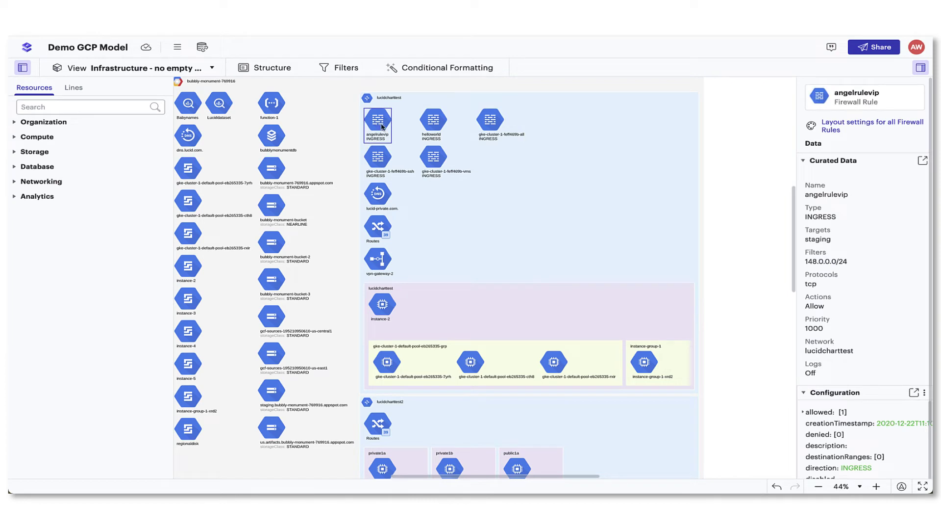
{"action": "left_click", "coordinate": [838, 129]}
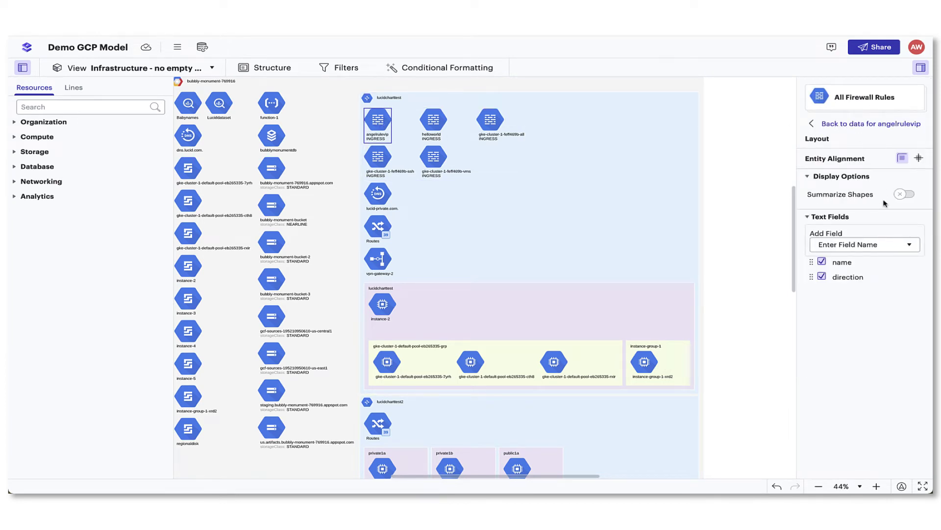
{"action": "left_click", "coordinate": [373, 197]}
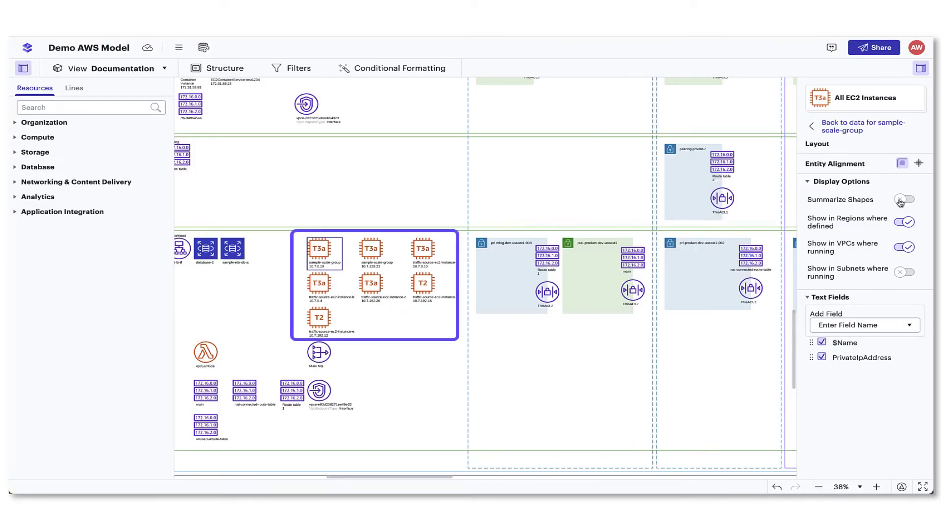
Turn on Summarize Shapes for all EC2 Instances and turn off 'Show in VPCs where running'.
{"action": "left_click", "coordinate": [901, 200]}
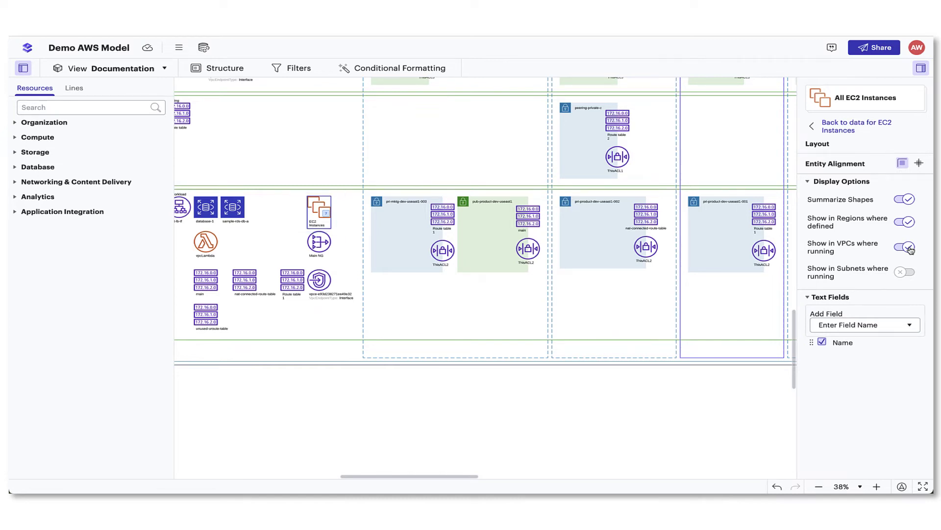
{"action": "left_click", "coordinate": [908, 247]}
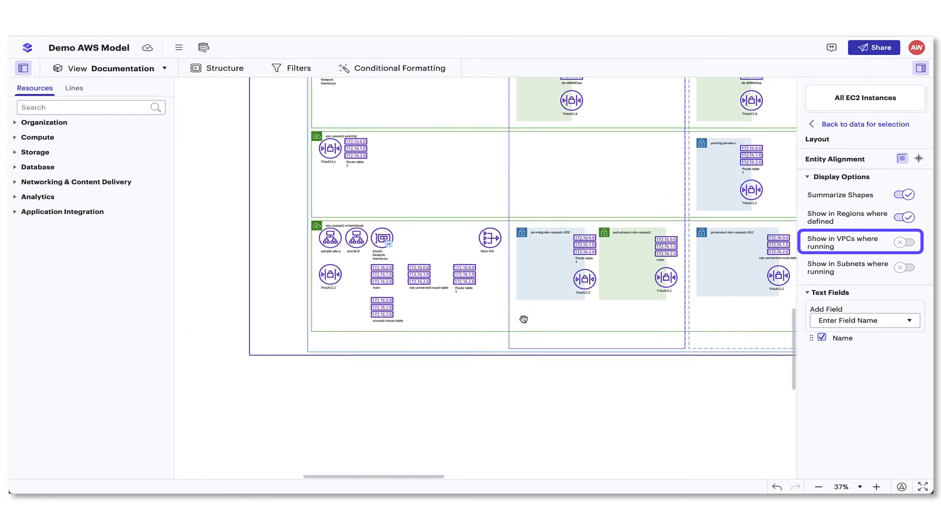
{"action": "scroll", "coordinate": [524, 319], "scroll_direction": "down", "scroll_amount": 5}
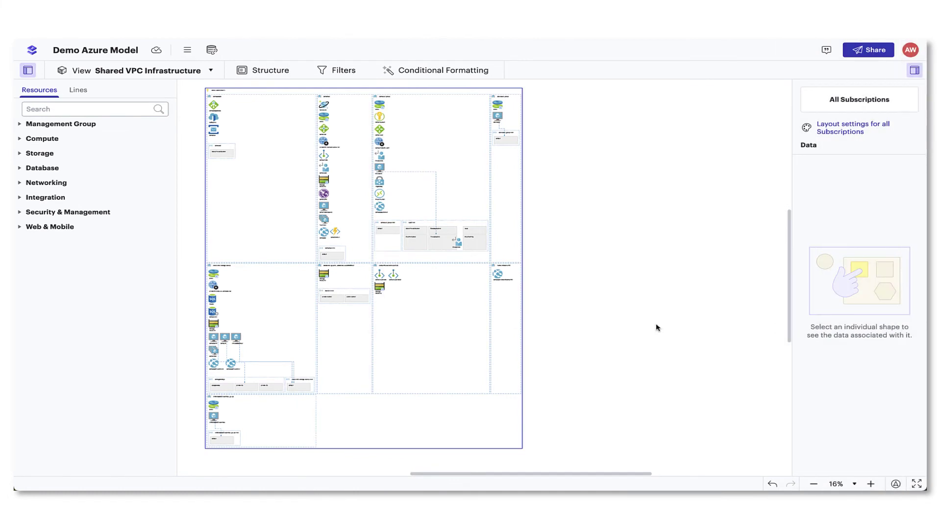
Select the acmelaunch VM and list the text fields available for all Virtual Machines.
{"action": "scroll", "coordinate": [216, 333], "scroll_direction": "up", "scroll_amount": 5}
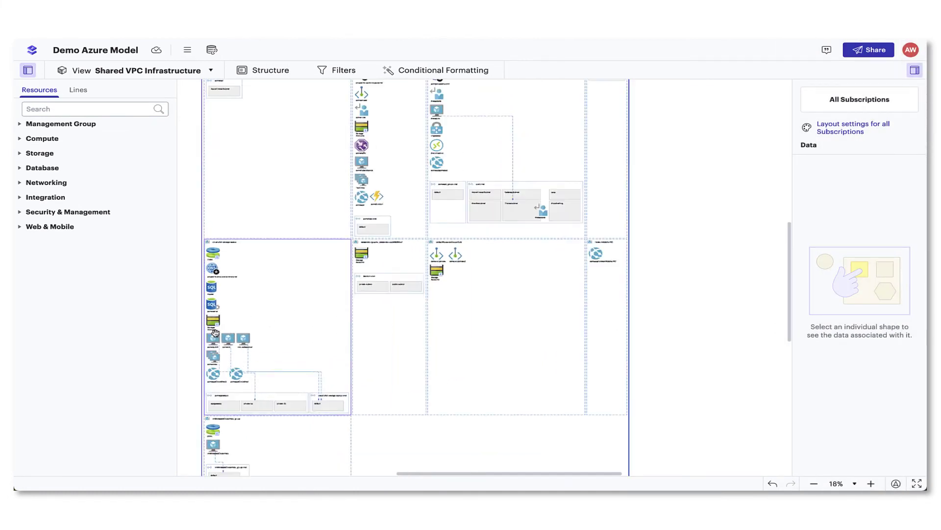
{"action": "left_click", "coordinate": [213, 339]}
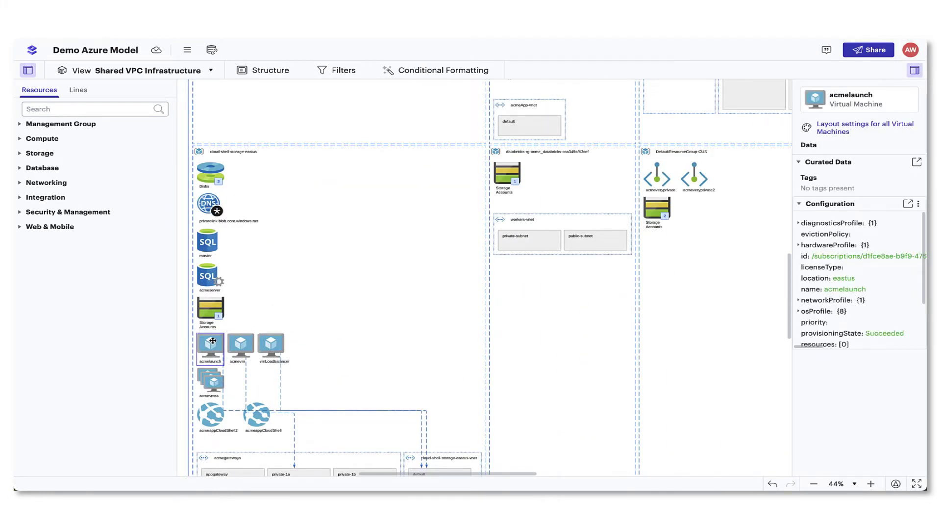
{"action": "left_click", "coordinate": [832, 130]}
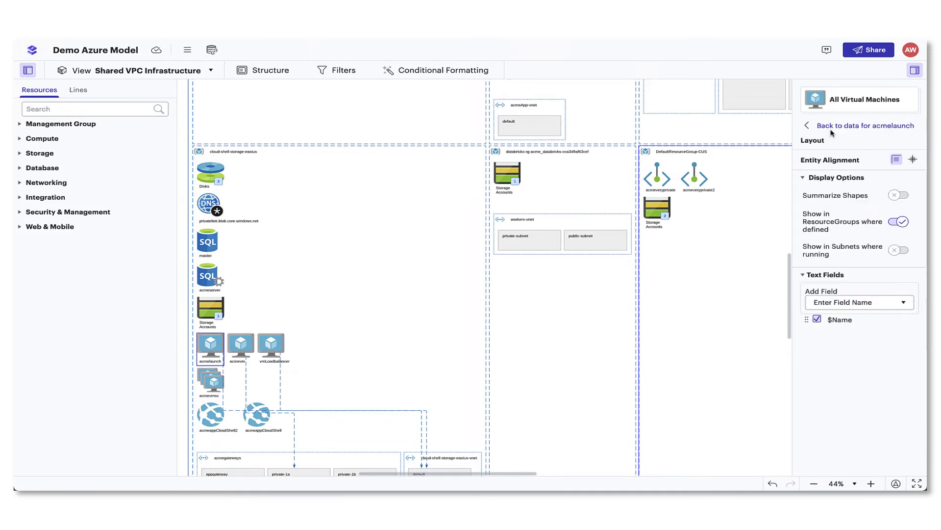
{"action": "left_click", "coordinate": [903, 302]}
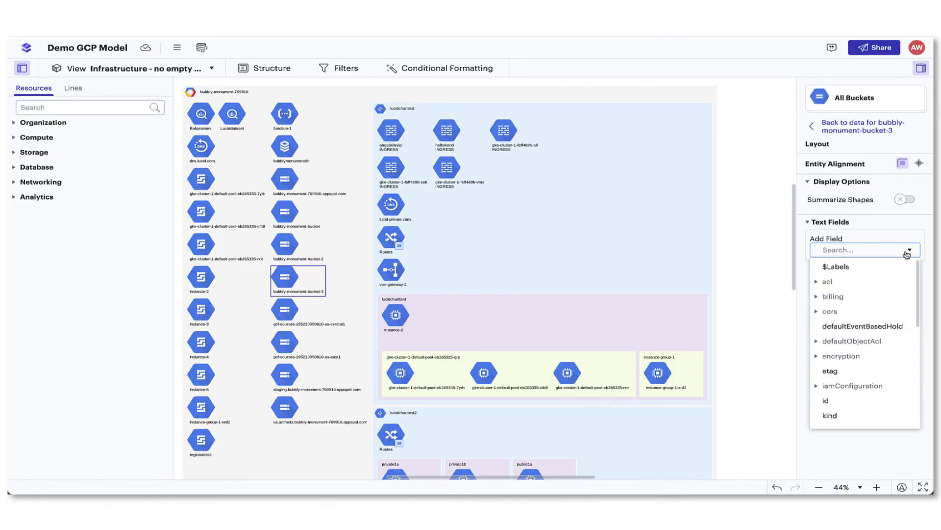
Scroll the Add Field list without choosing anything, then show bubbly-monument-bucket-3's data.
{"action": "scroll", "coordinate": [895, 300], "scroll_direction": "down", "scroll_amount": 5}
{"action": "scroll", "coordinate": [897, 301], "scroll_direction": "down", "scroll_amount": 4}
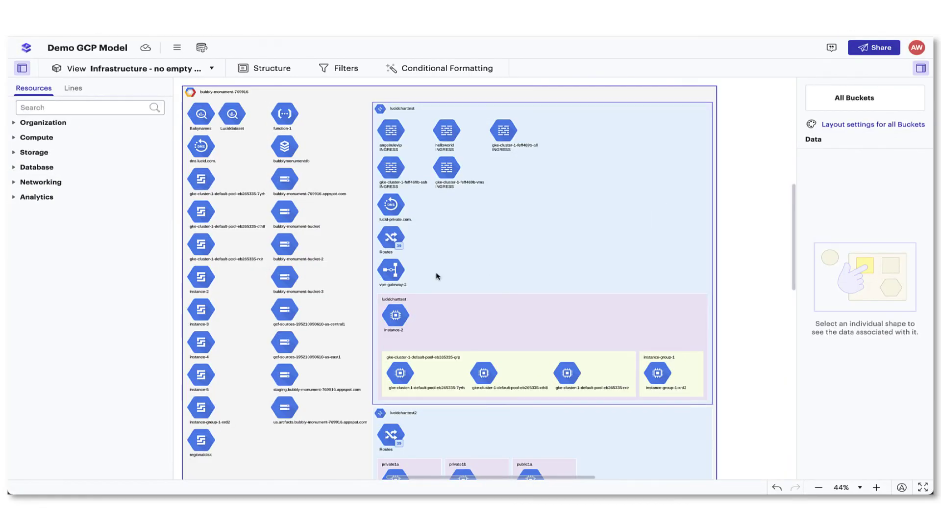
{"action": "left_click", "coordinate": [290, 276]}
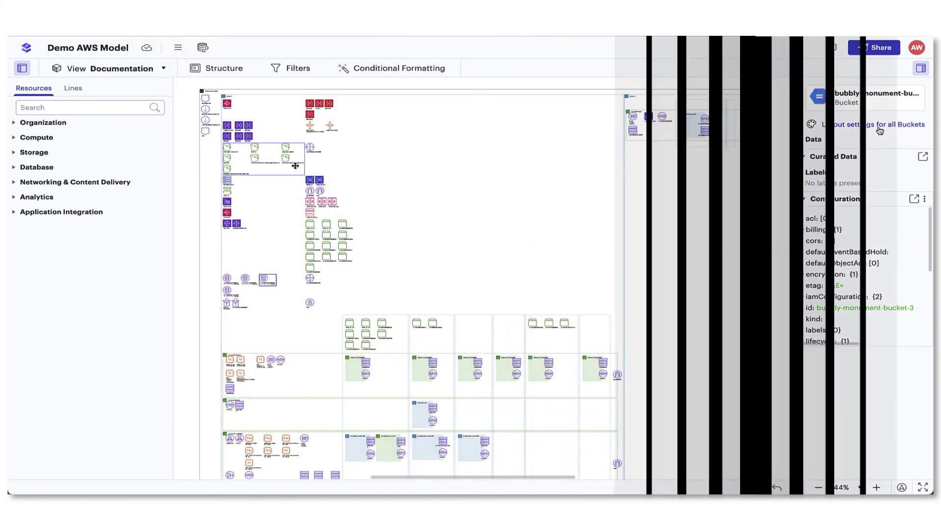
{"action": "left_click", "coordinate": [166, 71]}
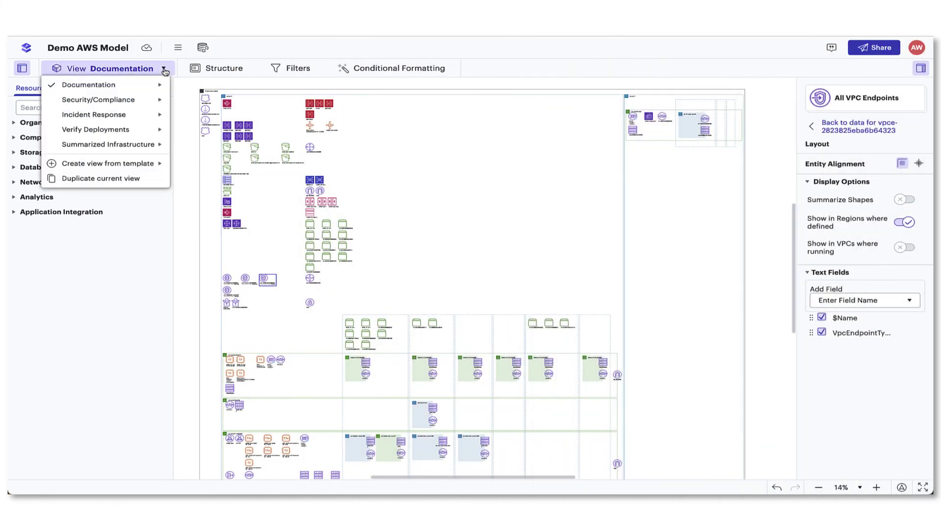
{"action": "left_click", "coordinate": [132, 114]}
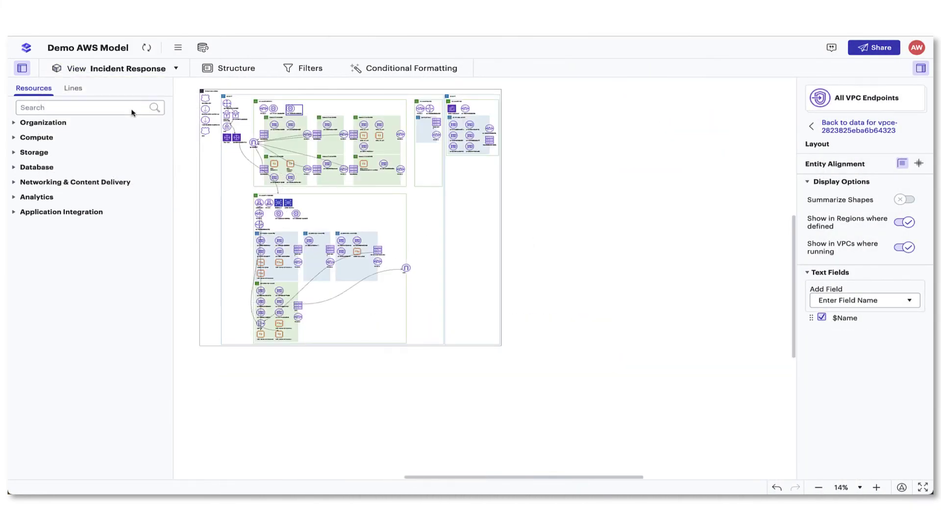
{"action": "left_click", "coordinate": [165, 69]}
{"action": "mouse_move", "coordinate": [141, 88]}
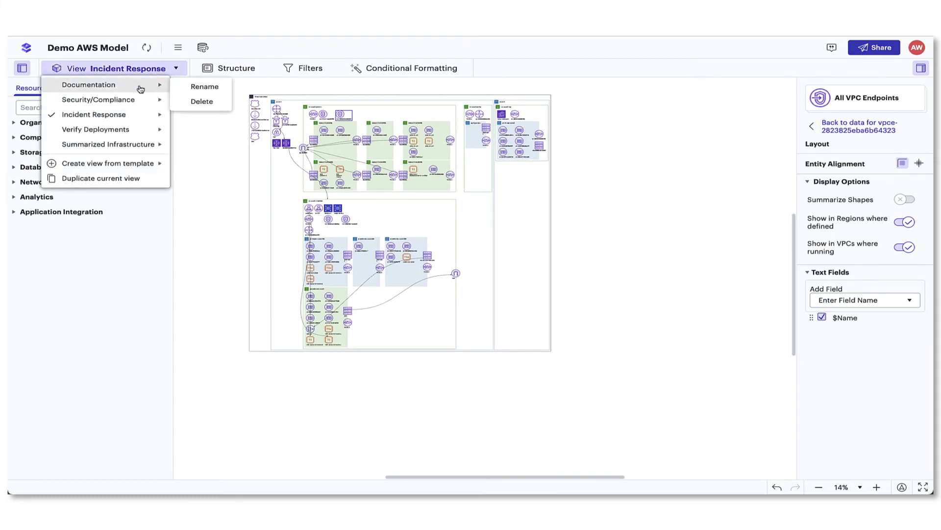
{"action": "left_click", "coordinate": [141, 89]}
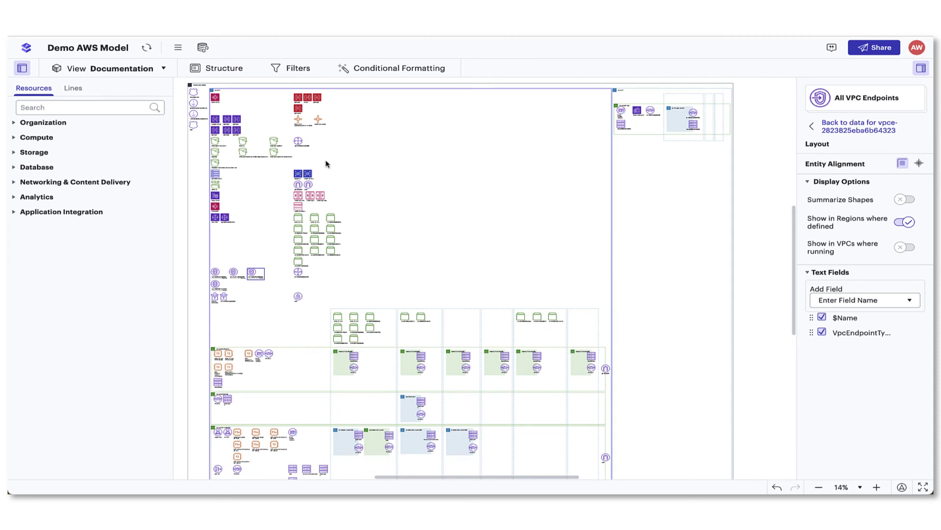
{"action": "left_click", "coordinate": [152, 69]}
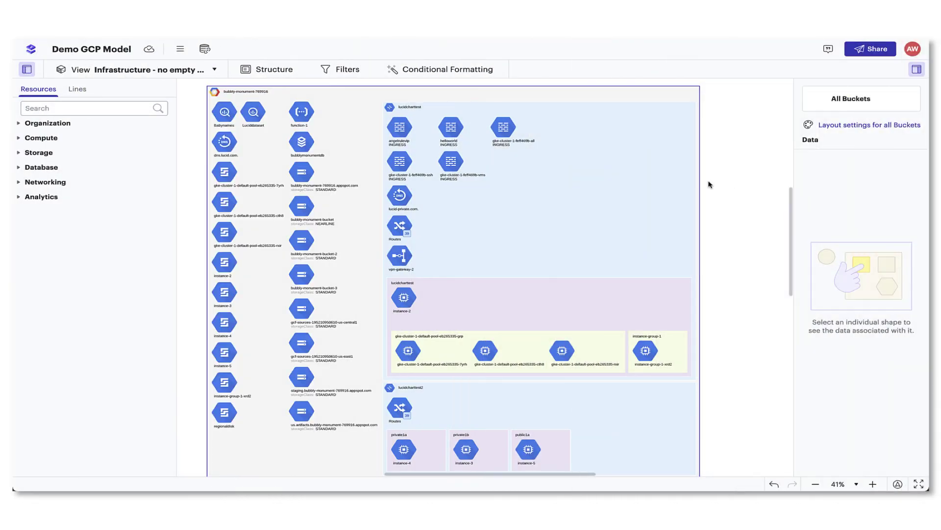
Check the layout settings for all networks, then show the acme-aws-cloudfront S3 bucket's data.
{"action": "left_click", "coordinate": [558, 103]}
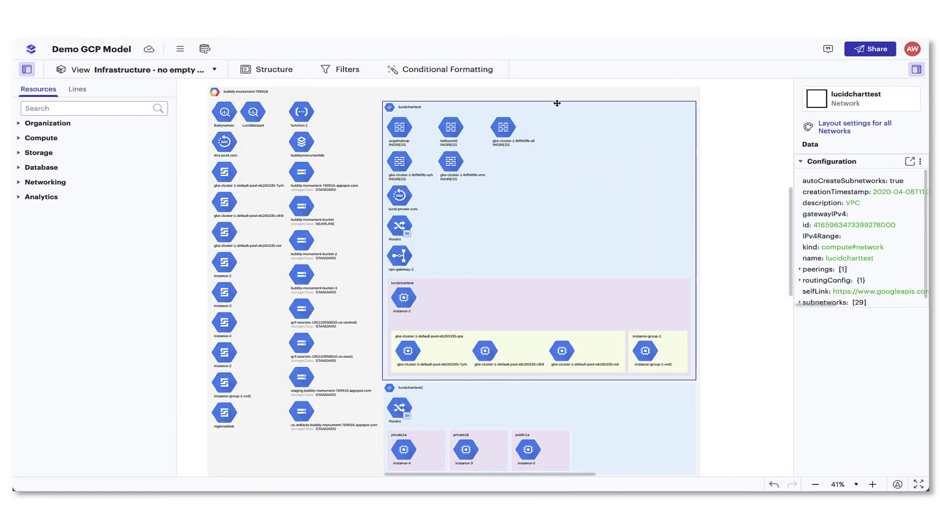
{"action": "left_click", "coordinate": [832, 131]}
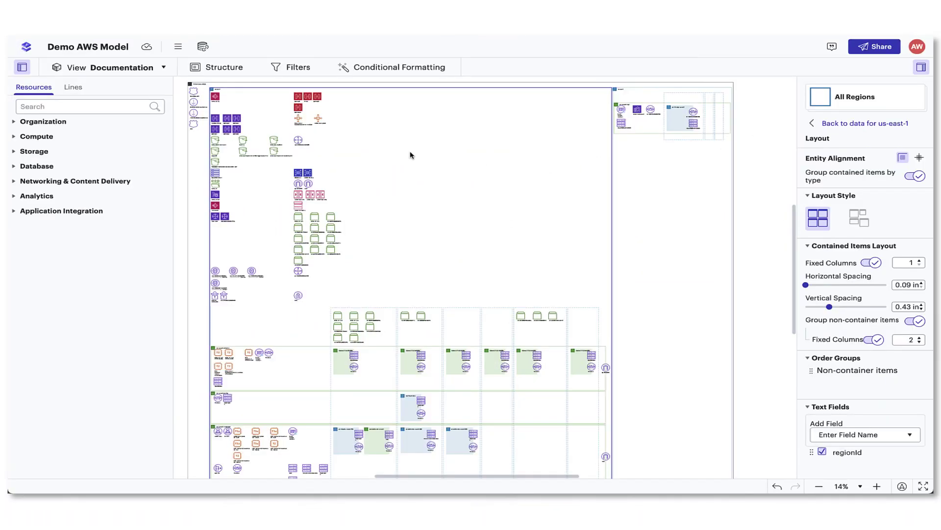
{"action": "left_click", "coordinate": [275, 141]}
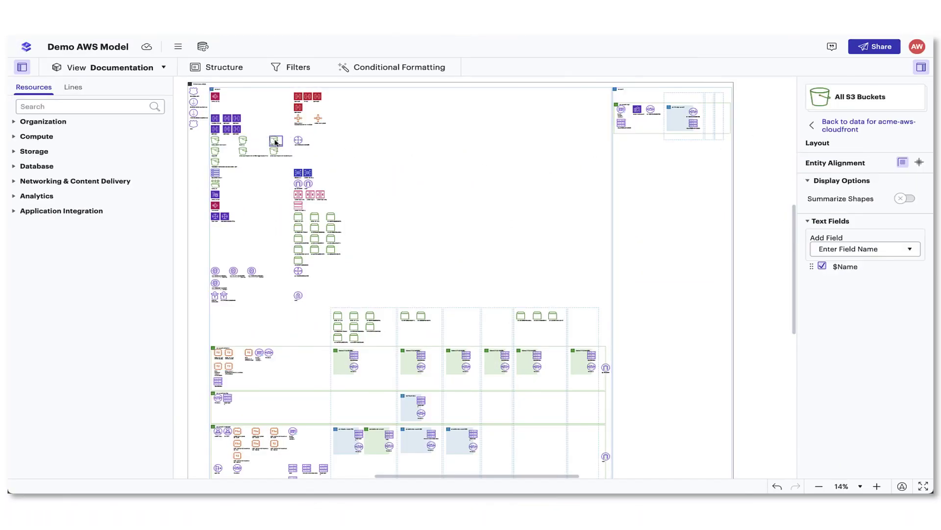
{"action": "left_click", "coordinate": [834, 129]}
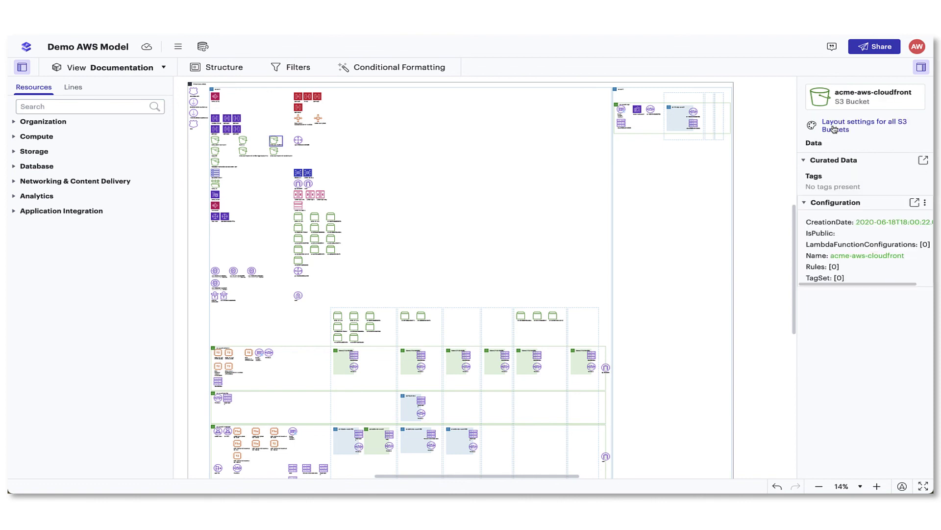